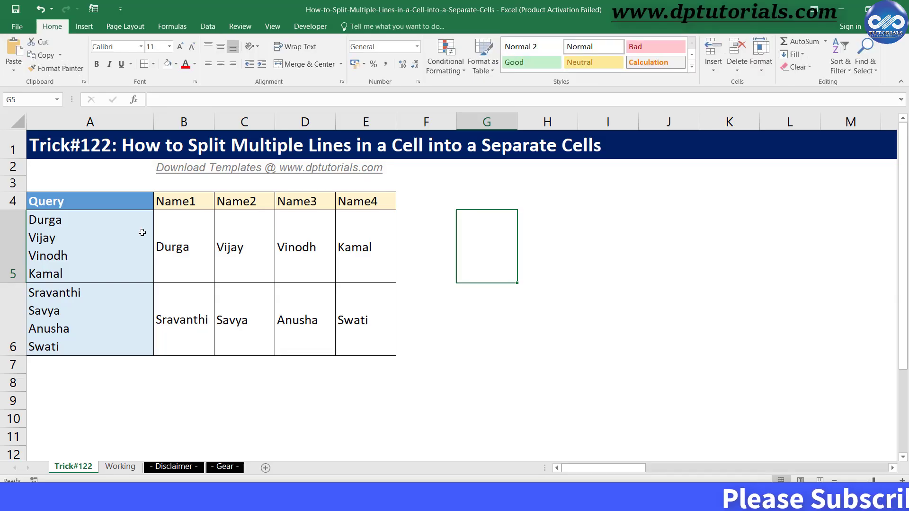
- Select the multi-line names in A5:A6, preview the Text to Columns wizard, then cancel it
left_click(110, 260)
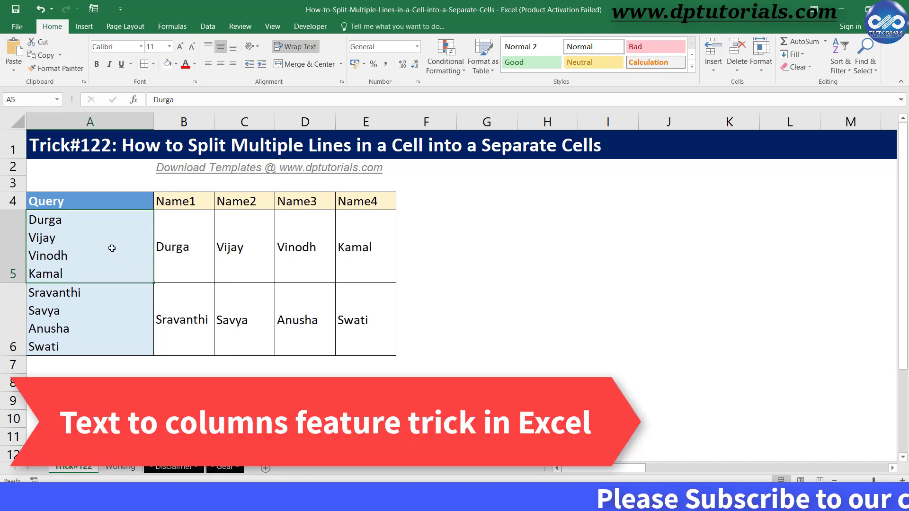
left_click_drag(110, 248, 119, 300)
left_click_drag(106, 258, 116, 297)
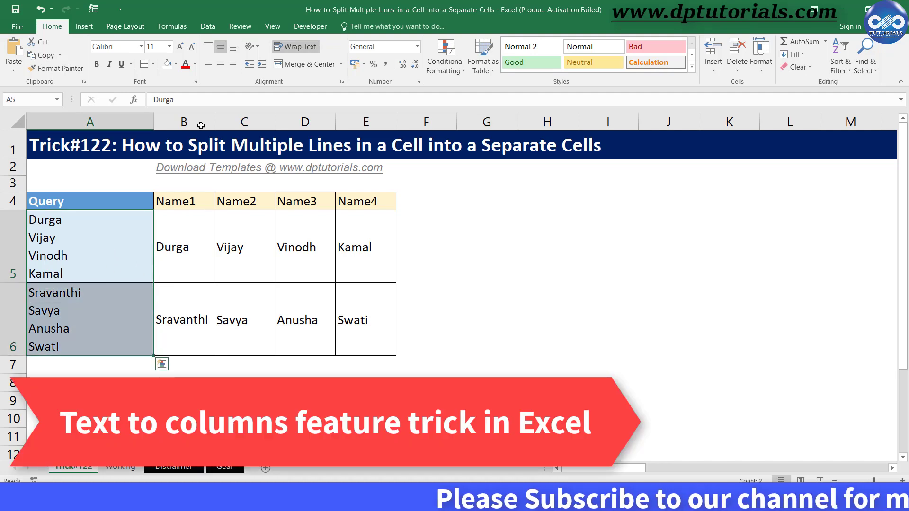
left_click(207, 27)
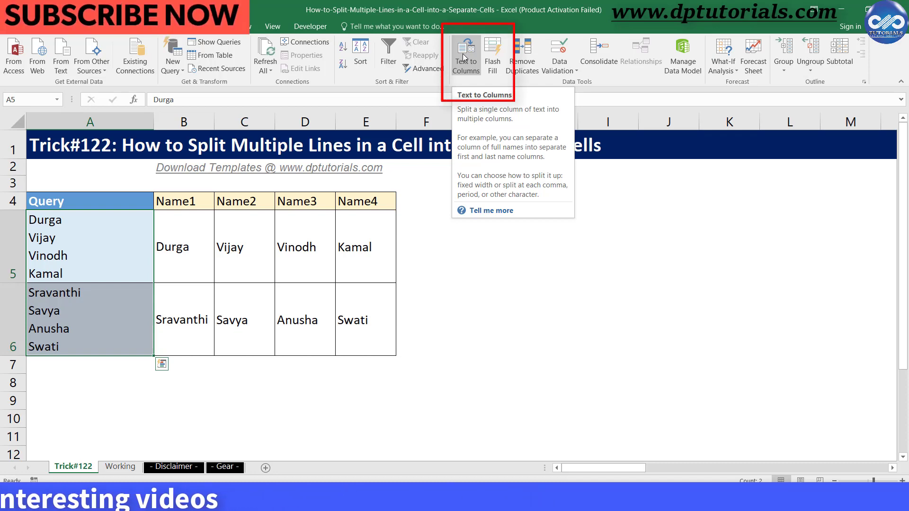
left_click(464, 57)
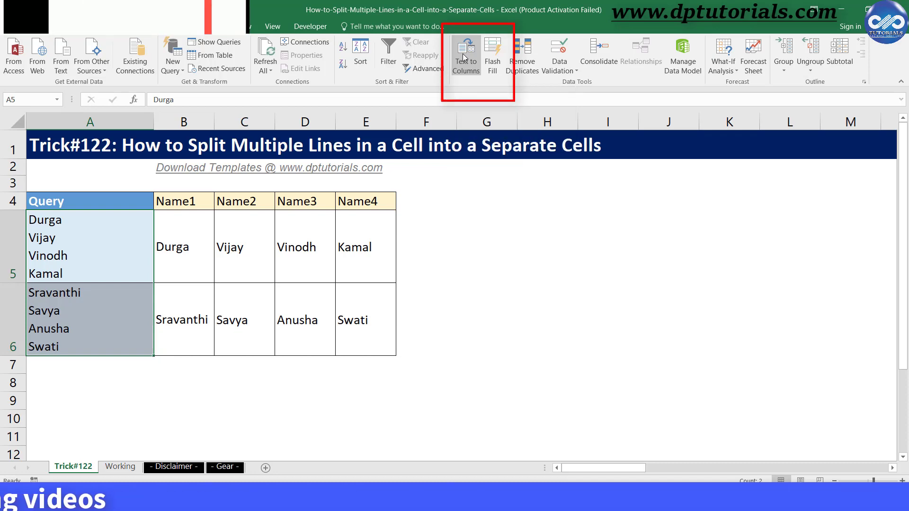
left_click(538, 351)
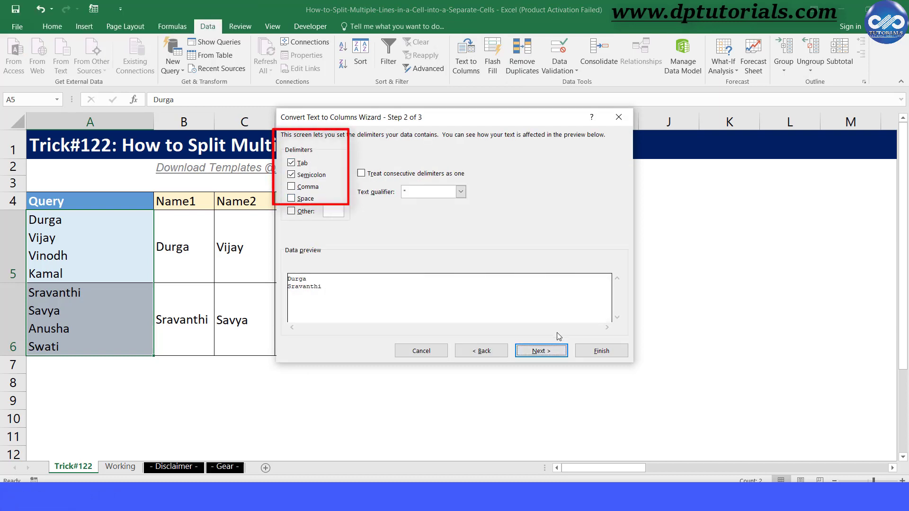
left_click(432, 353)
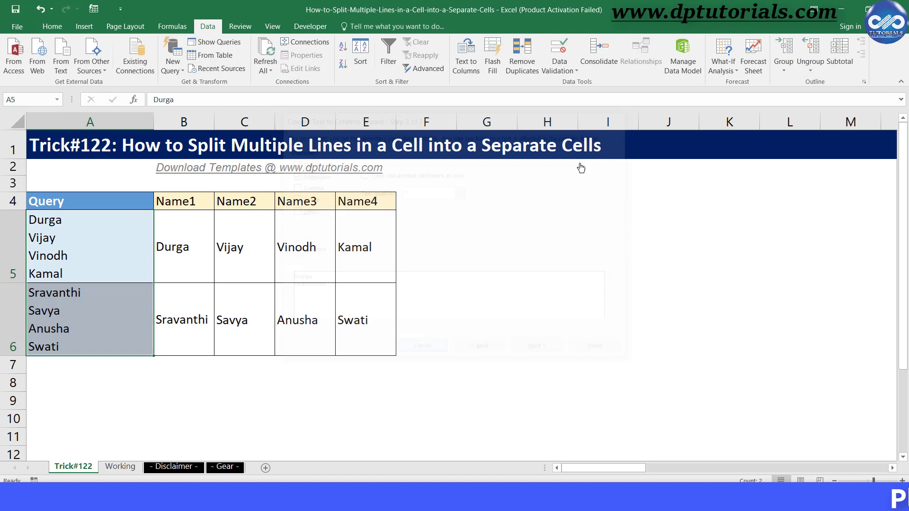
left_click(514, 256)
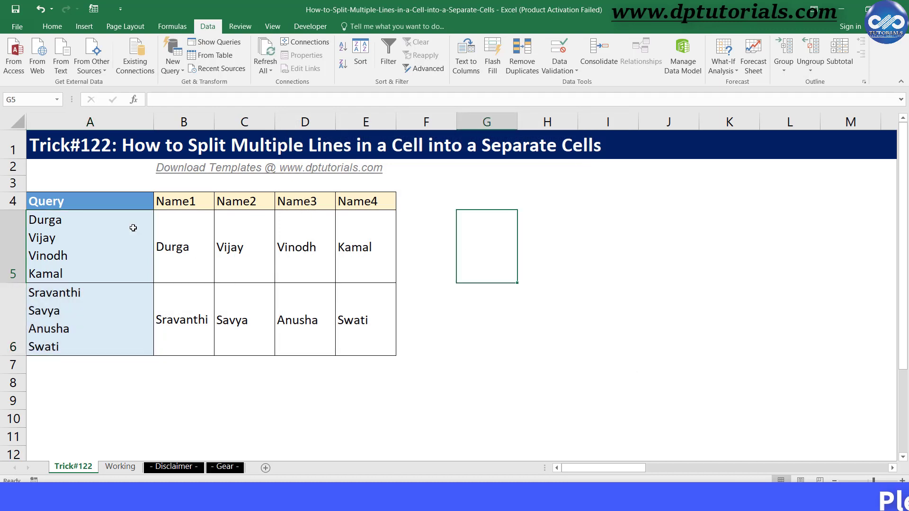
left_click(52, 26)
- Compare the example's multi-line names in A5:A6 with their split results in B5:E6
left_click_drag(105, 252, 113, 304)
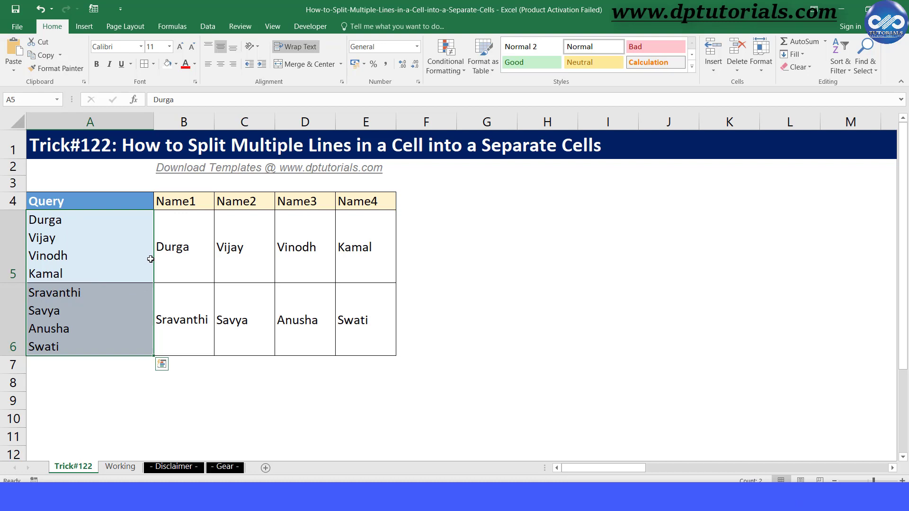
left_click(87, 236)
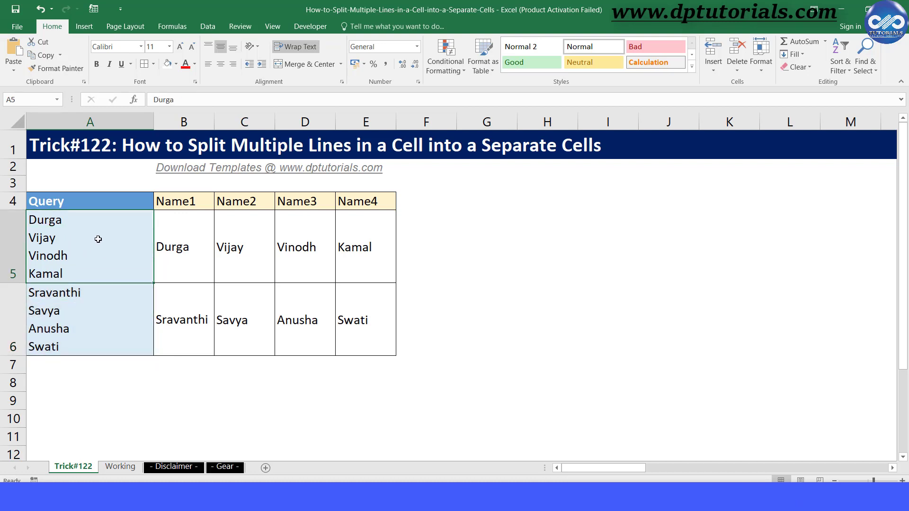
left_click_drag(105, 289, 105, 300)
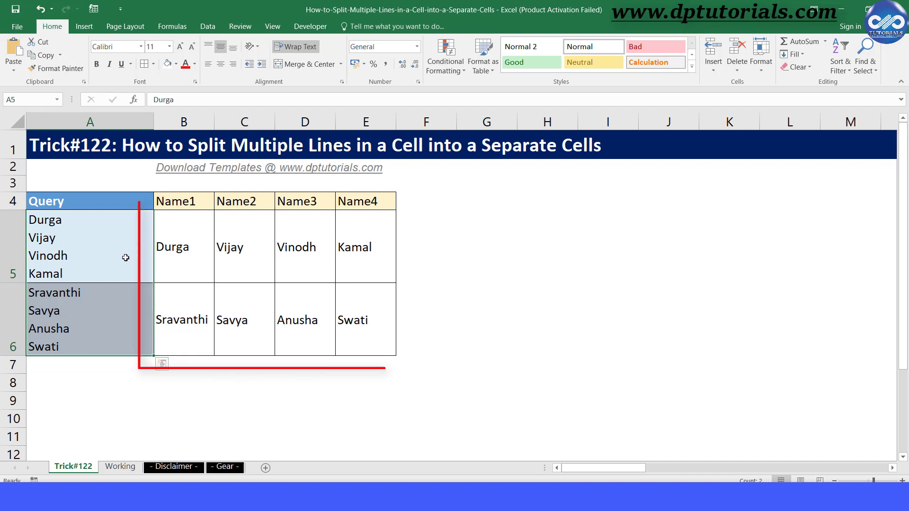
left_click_drag(184, 244, 355, 305)
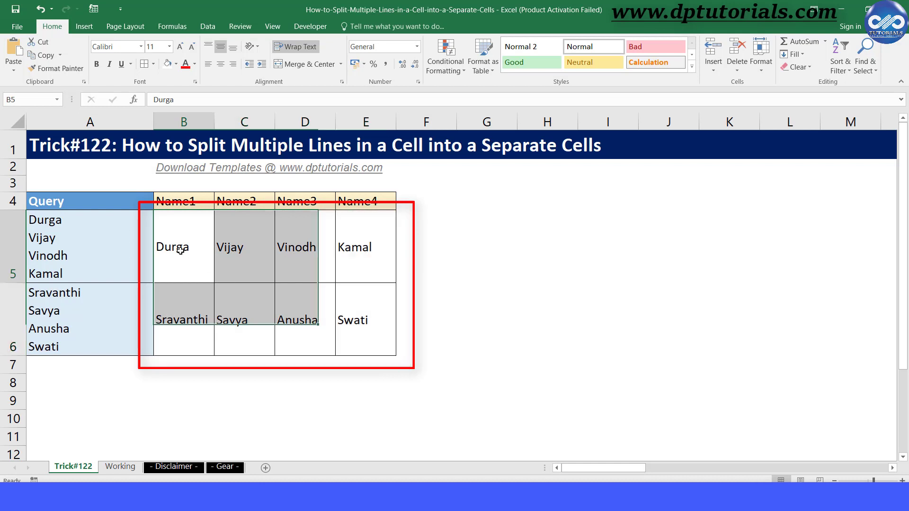
left_click(242, 255)
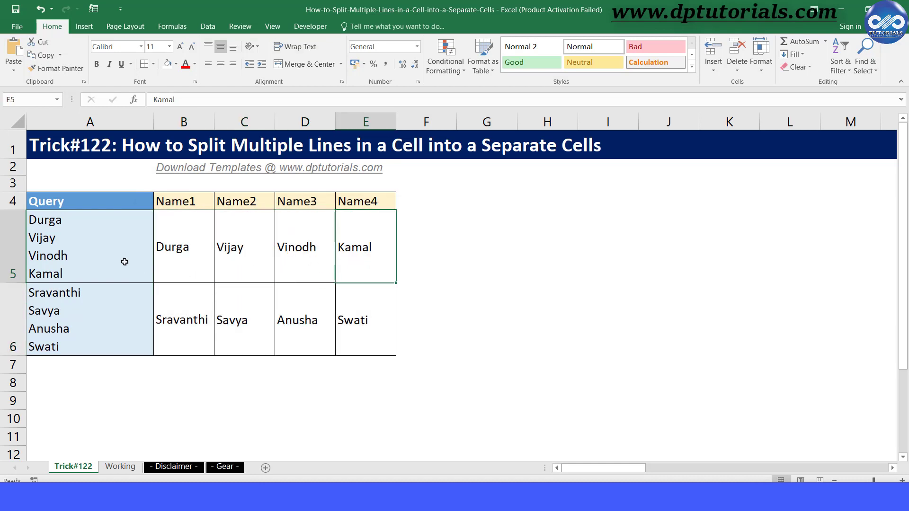
left_click_drag(113, 252, 117, 305)
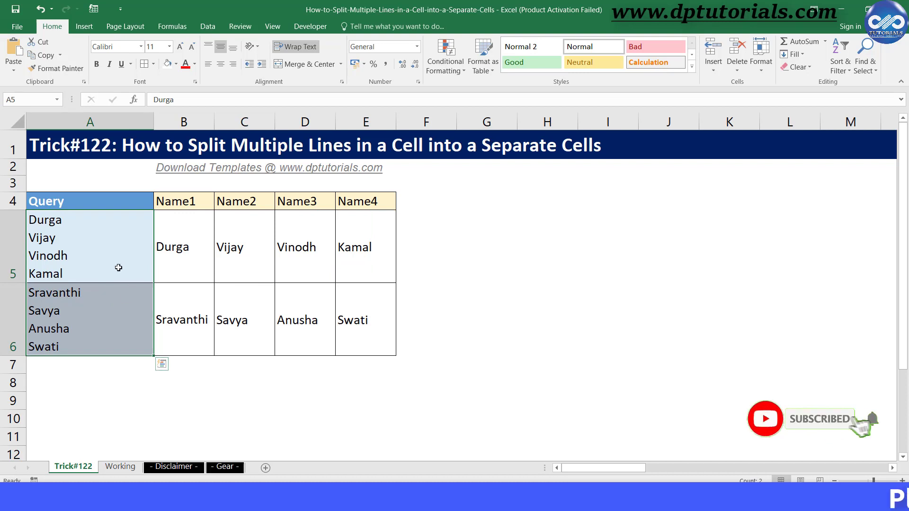
- On the Working sheet, select names A5:A6 and launch Data > Text to Columns
left_click(121, 467)
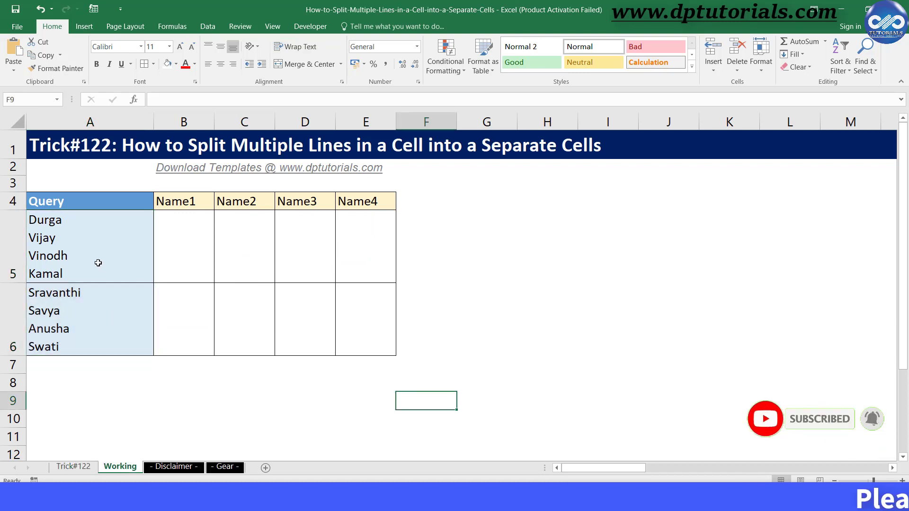
left_click_drag(99, 300, 105, 259)
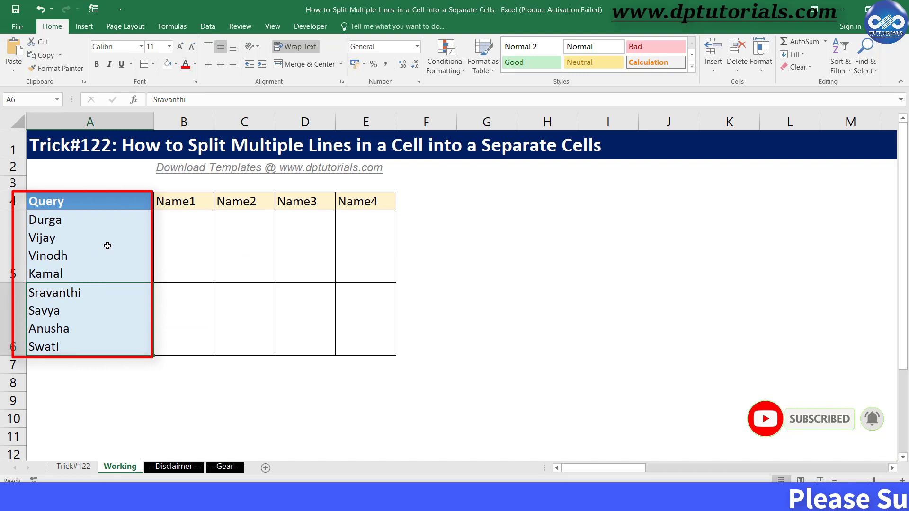
key("Return")
left_click_drag(102, 293, 101, 311)
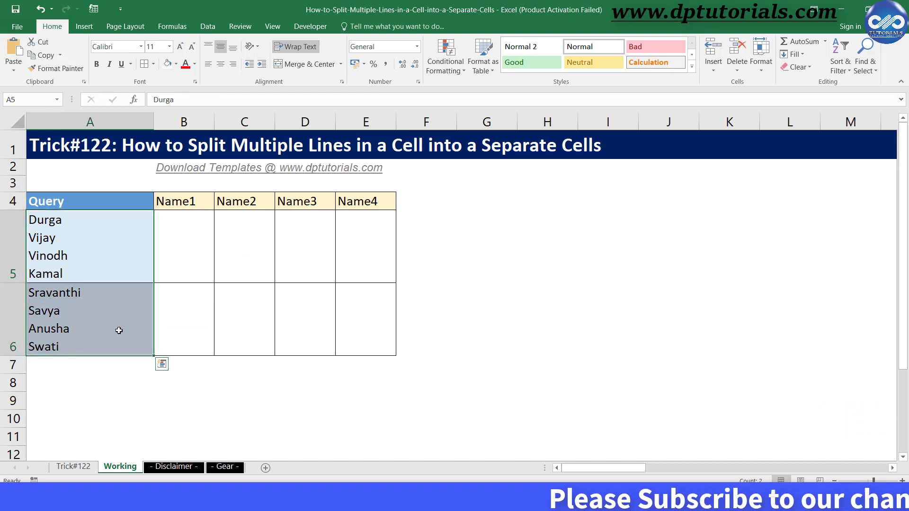
left_click(208, 29)
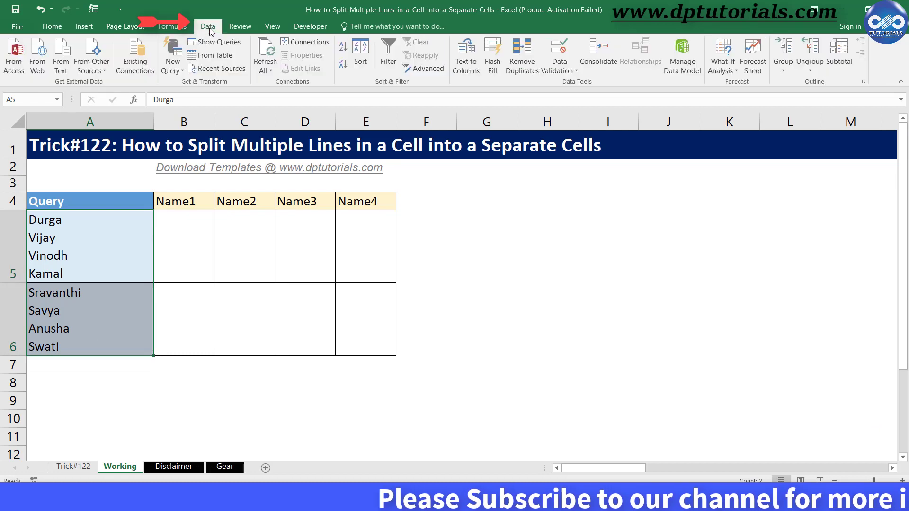
left_click(466, 52)
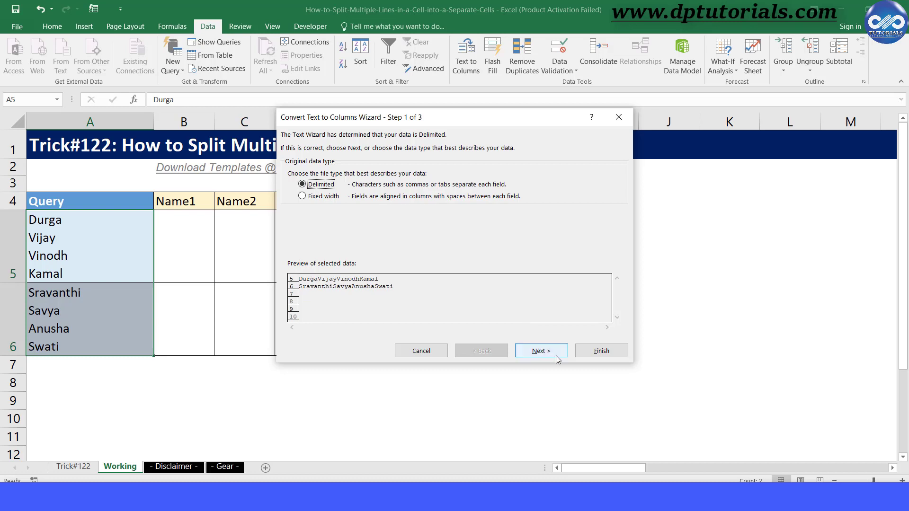
- Clear Tab, Semicolon and Comma, and set Other to a line break (Ctrl+J) as the only delimiter
left_click(541, 351)
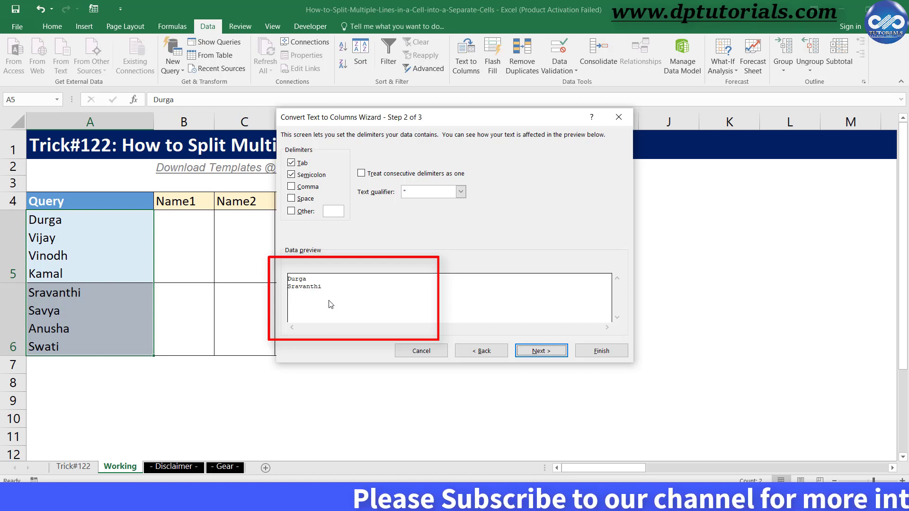
left_click(293, 174)
left_click(291, 174)
left_click(292, 187)
left_click(291, 162)
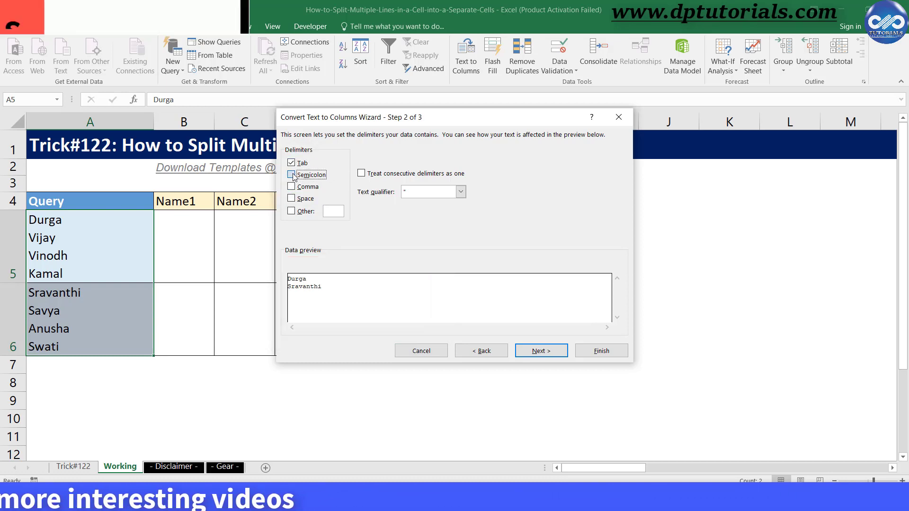
left_click(292, 188)
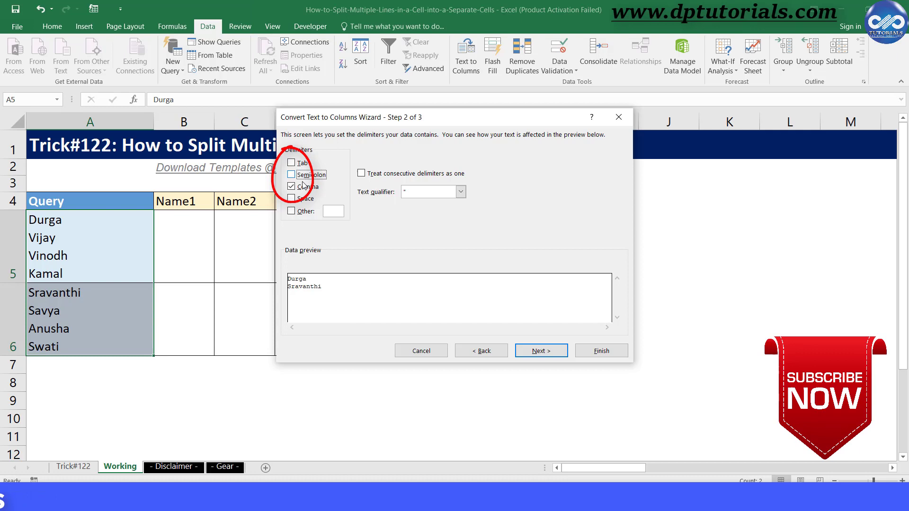
left_click(300, 213)
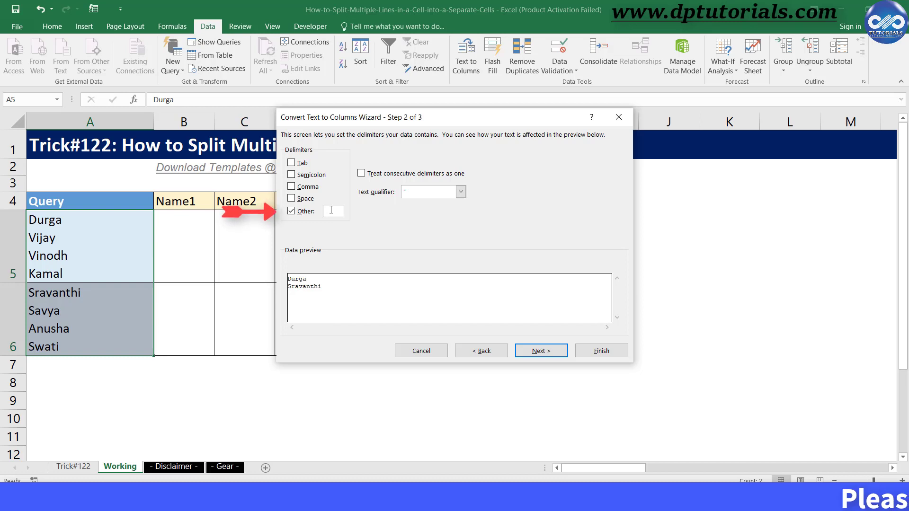
left_click(331, 211)
key("ctrl+j")
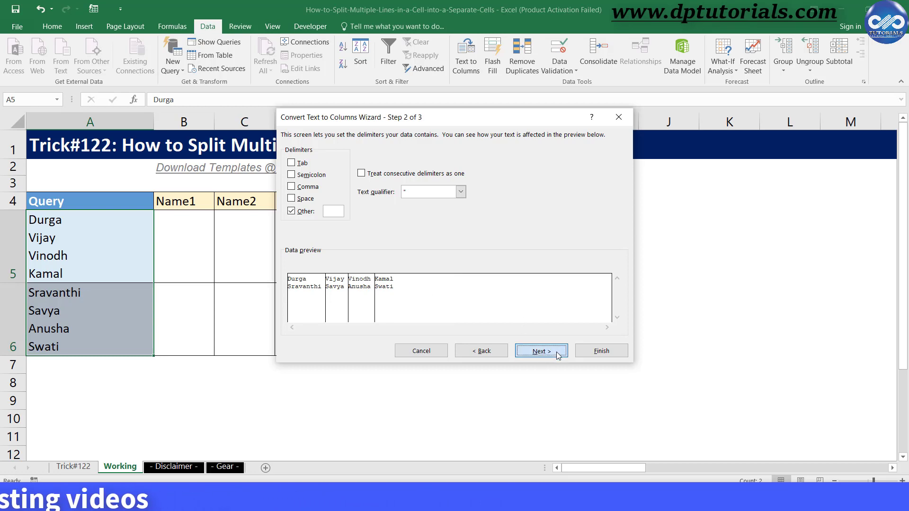
- On Step 3 of 3, change the split destination from $A$5 to cell B5
left_click(541, 351)
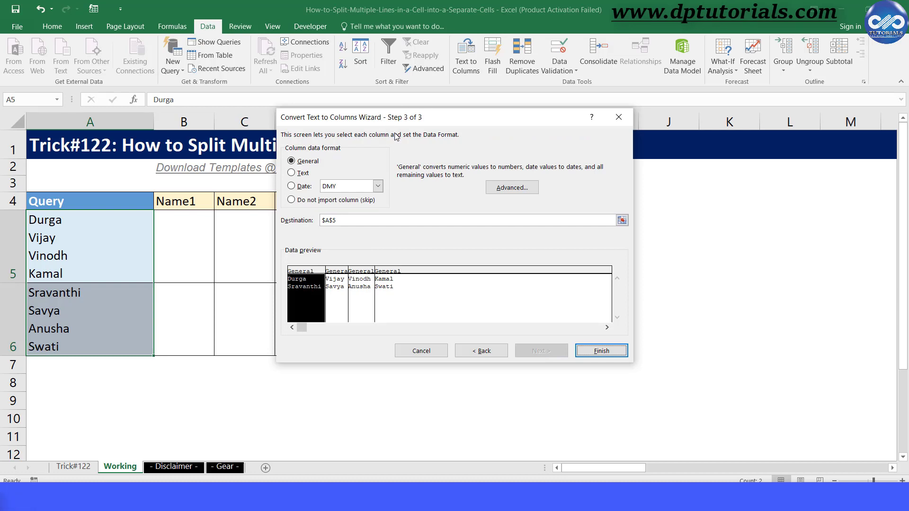
left_click(345, 223)
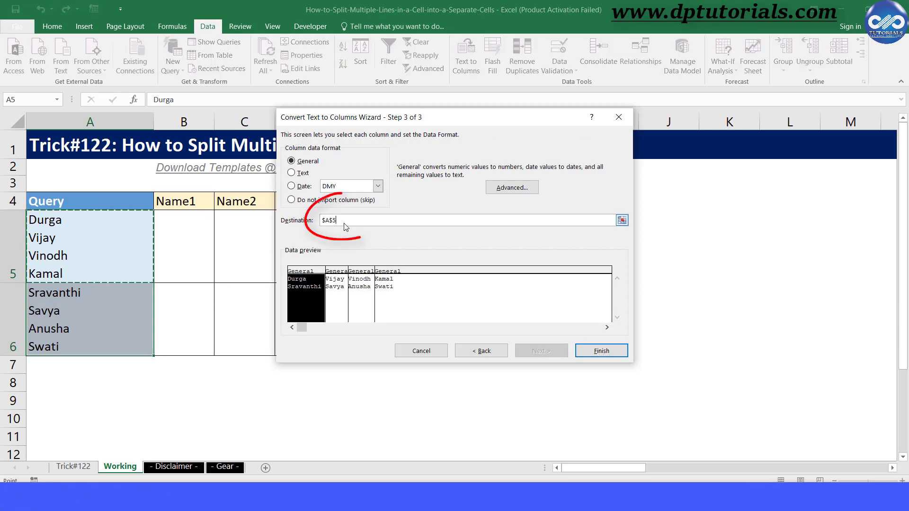
left_click(187, 242)
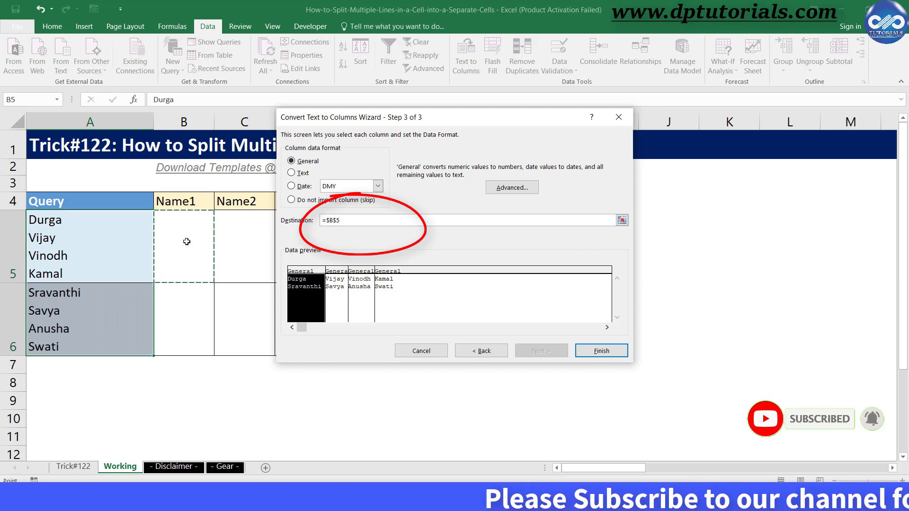
- Finish the split, accept replacing existing cells, and select the results in B5:E6
left_click(601, 351)
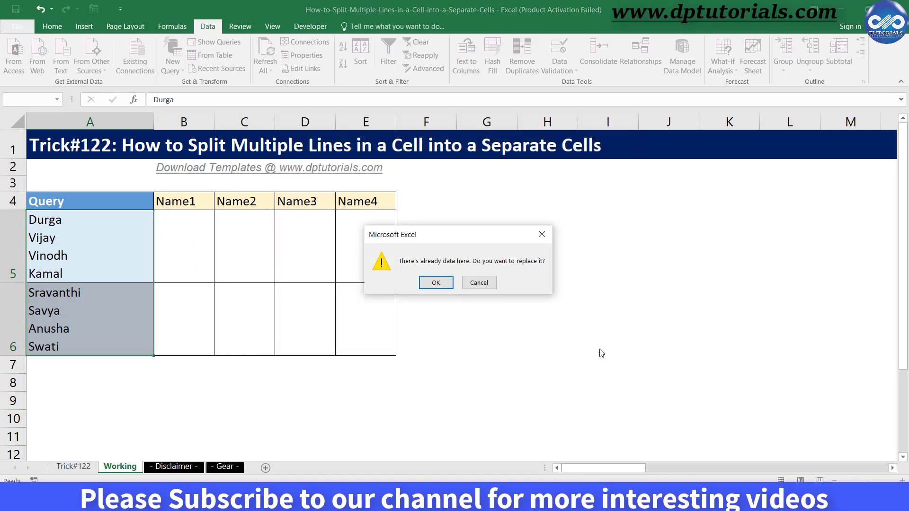
left_click(442, 285)
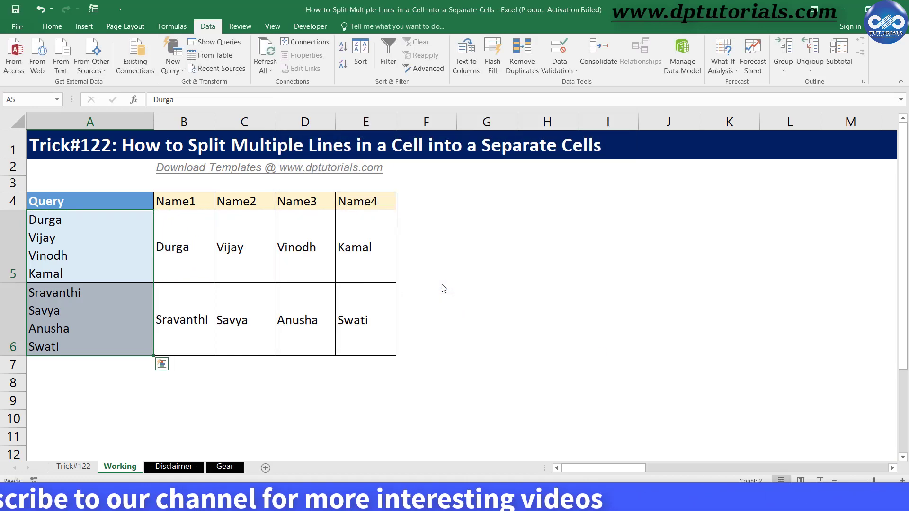
left_click_drag(197, 250, 405, 298)
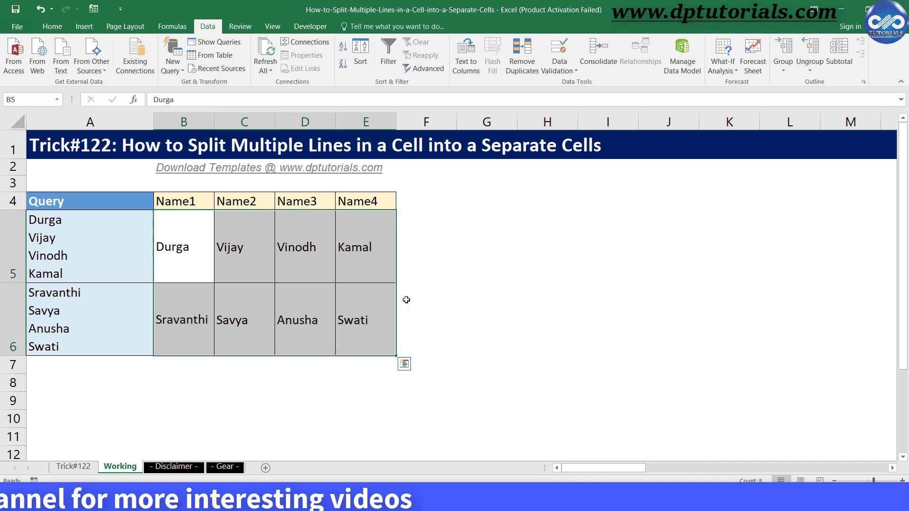
left_click(495, 287)
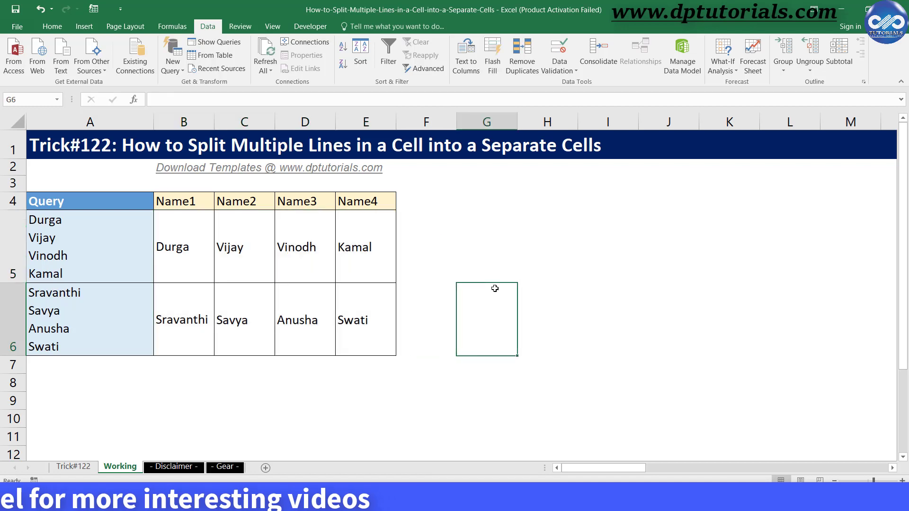
- Check each of the four split names in row 5 (B5:E5) and row 6 (B6:E6)
left_click(213, 256)
left_click(251, 254)
left_click(308, 256)
left_click(359, 255)
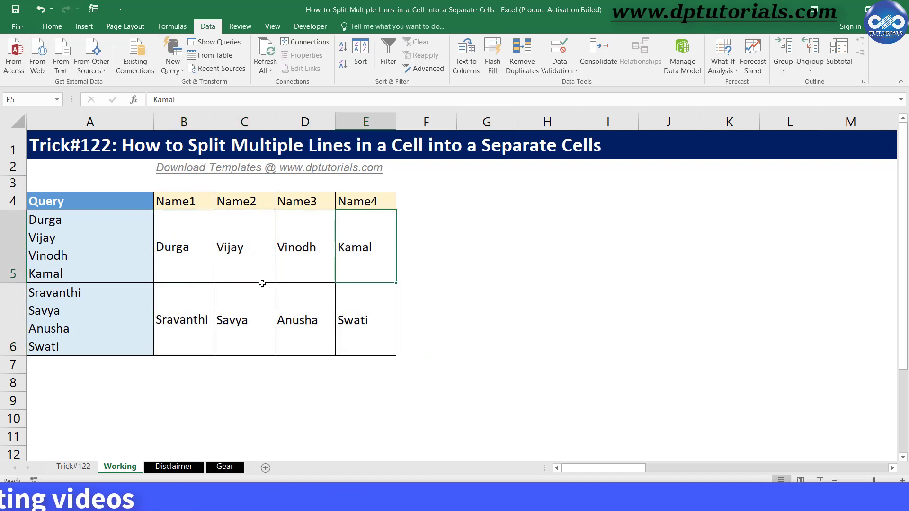
left_click(206, 304)
left_click(242, 315)
left_click(319, 319)
left_click(372, 323)
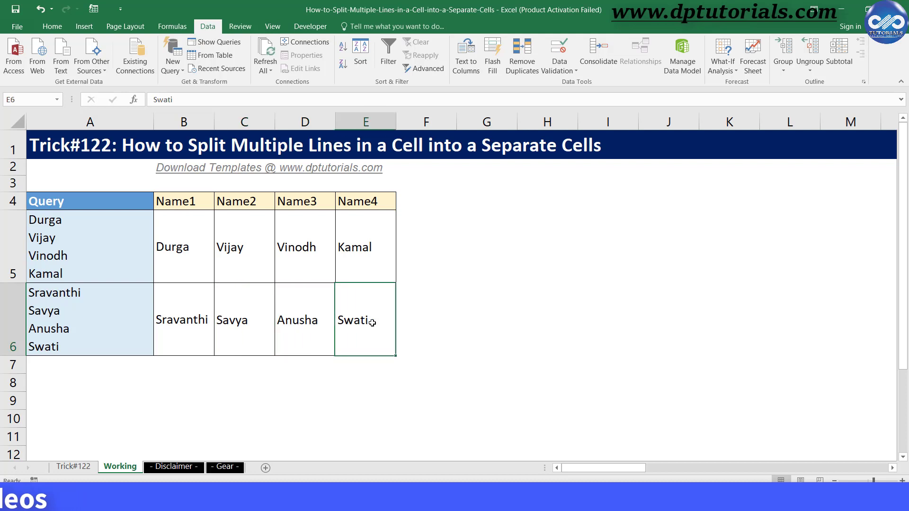